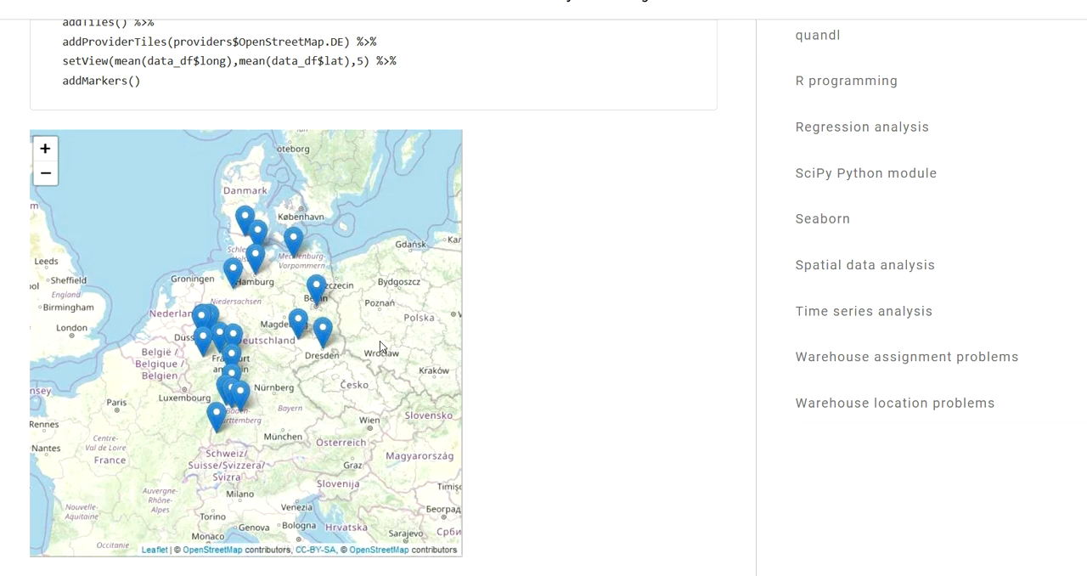
scroll(381, 347, "up", 5)
scroll(381, 346, "up", 5)
scroll(380, 347, "up", 5)
scroll(381, 347, "up", 6)
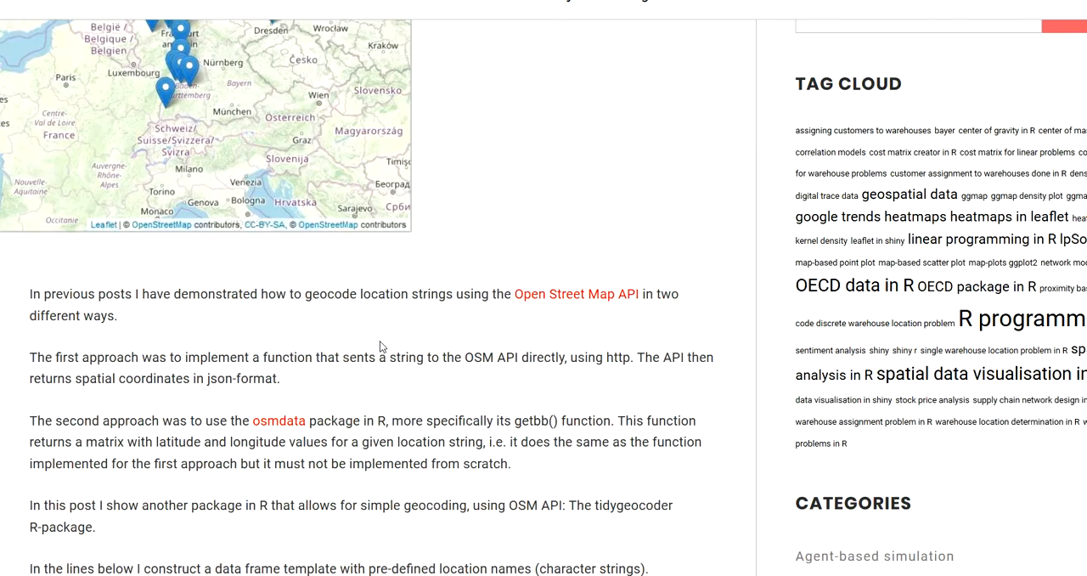
scroll(380, 346, "up", 3)
scroll(381, 347, "up", 5)
scroll(381, 346, "up", 3)
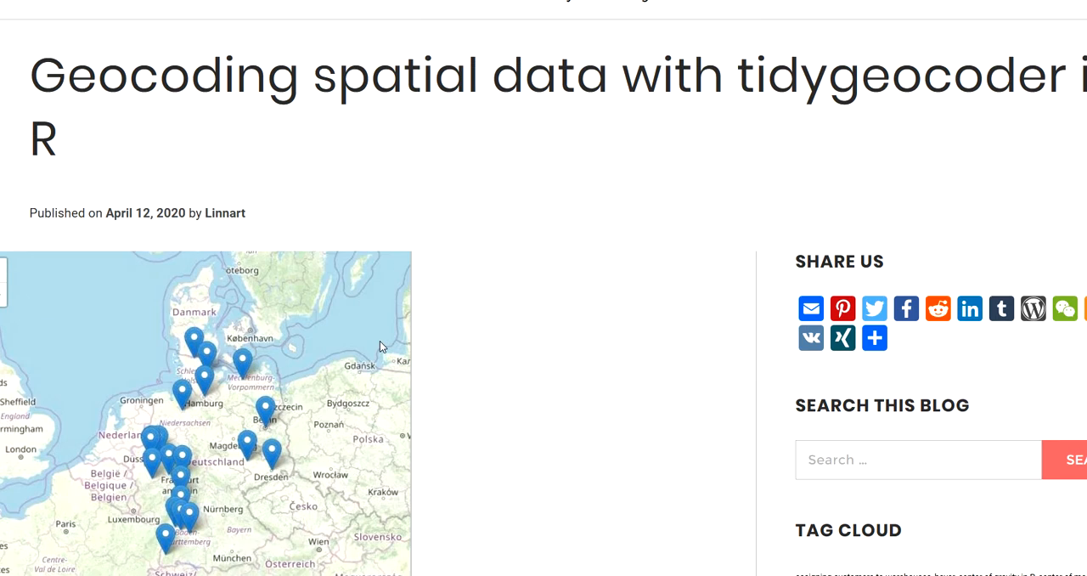
Highlight the word 'tidygeocoder' in the post title.
left_click_drag(741, 81, 1063, 104)
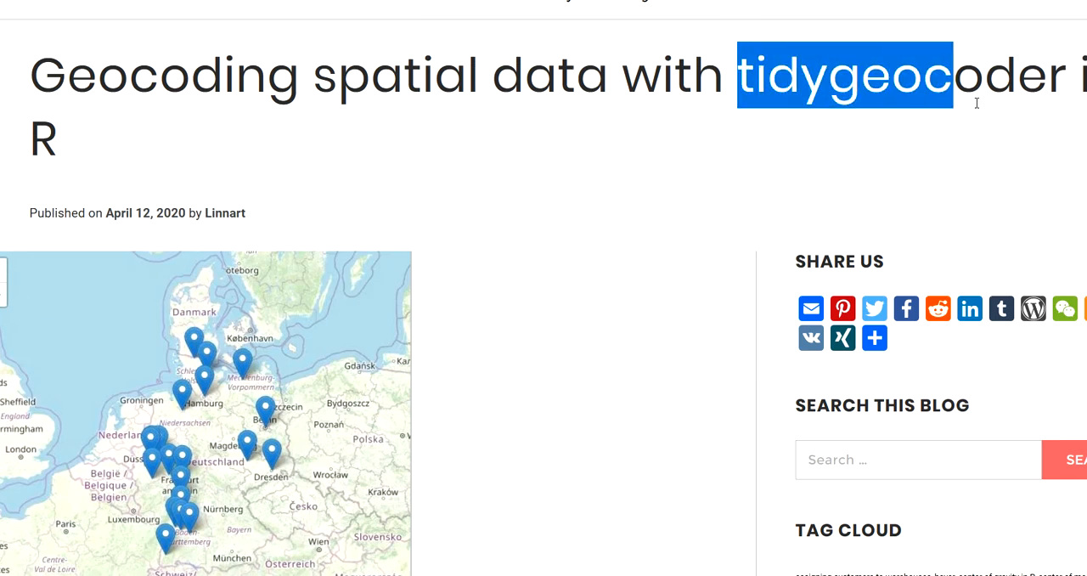
scroll(634, 169, "down", 3)
scroll(679, 165, "up", 3)
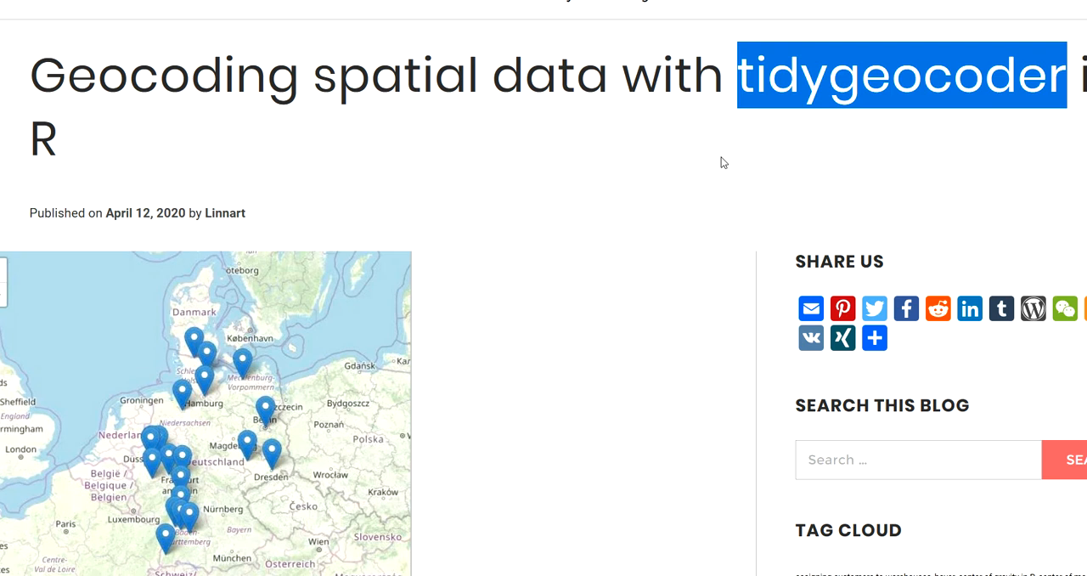
scroll(723, 162, "down", 5)
scroll(724, 162, "down", 5)
scroll(724, 163, "down", 4)
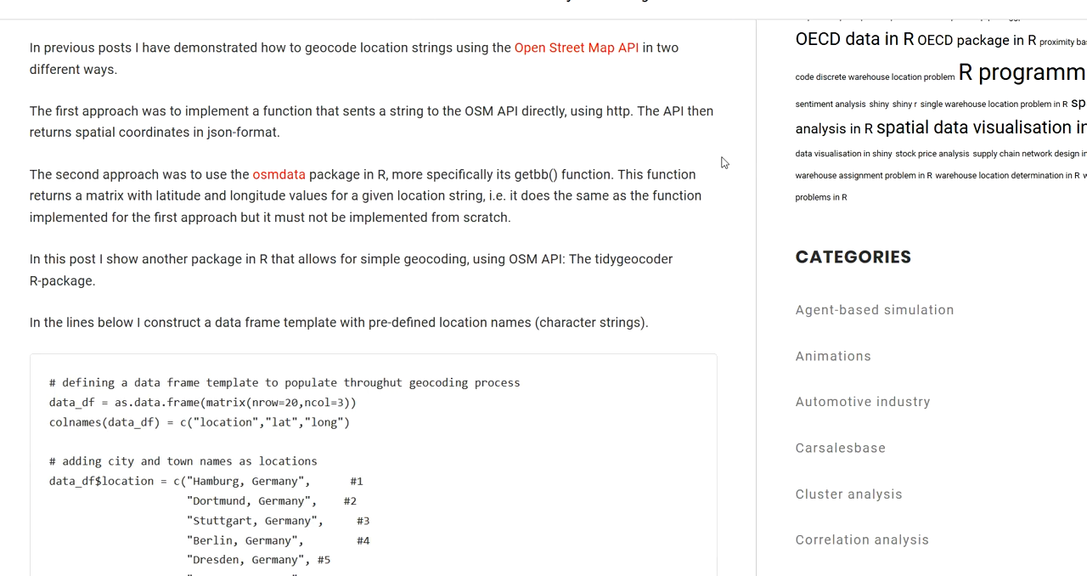
scroll(724, 162, "down", 4)
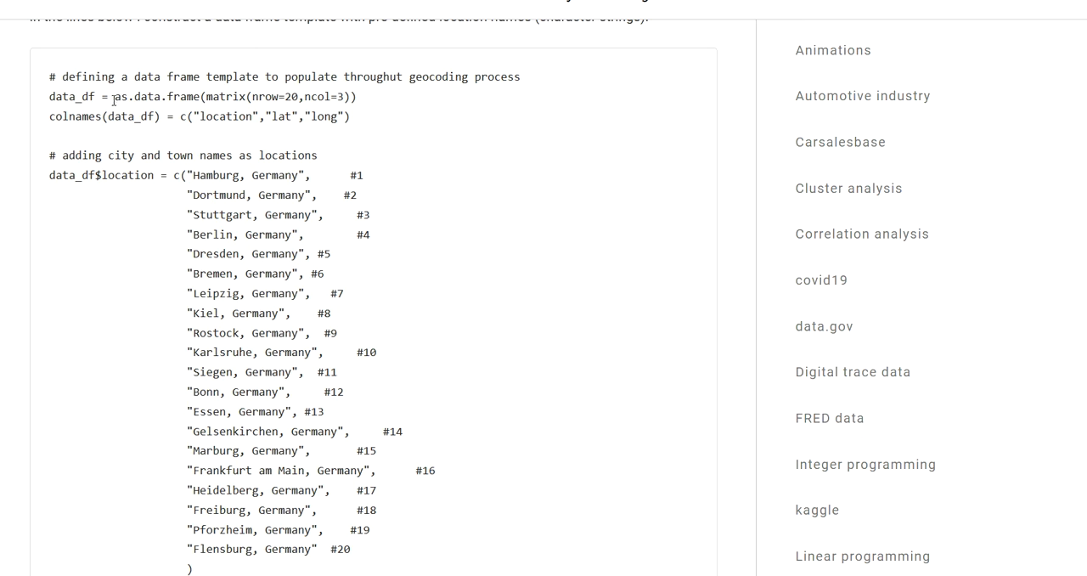
Highlight the data frame's matrix call, its 20-row count and the columns location, lat and long.
left_click_drag(49, 96, 417, 103)
left_click(269, 95)
left_click_drag(259, 96, 350, 96)
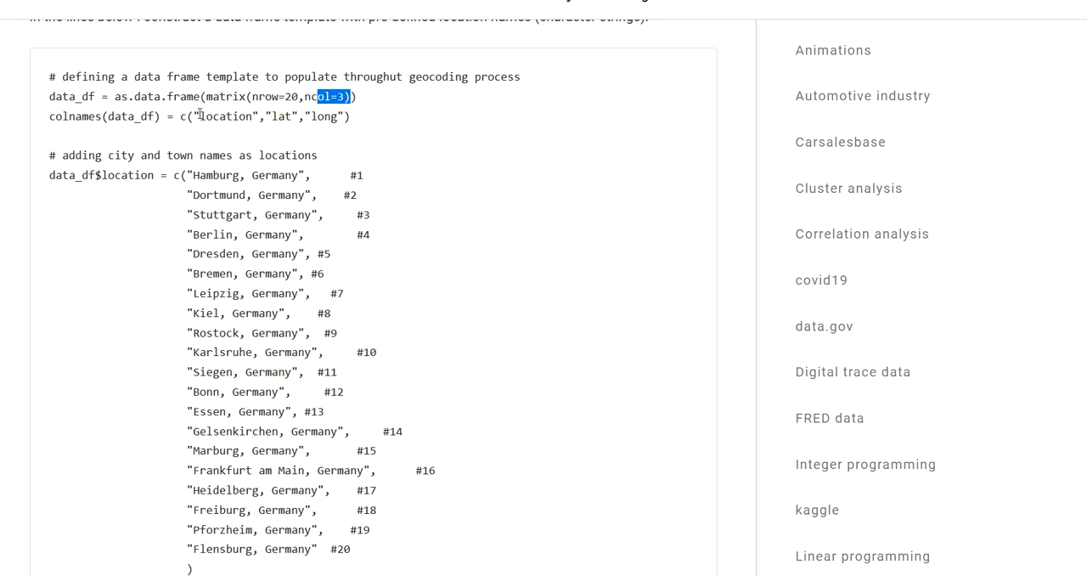
left_click_drag(199, 117, 350, 117)
mouse_move(205, 117)
left_mouse_down()
mouse_move(254, 116)
mouse_move(241, 117)
left_mouse_up()
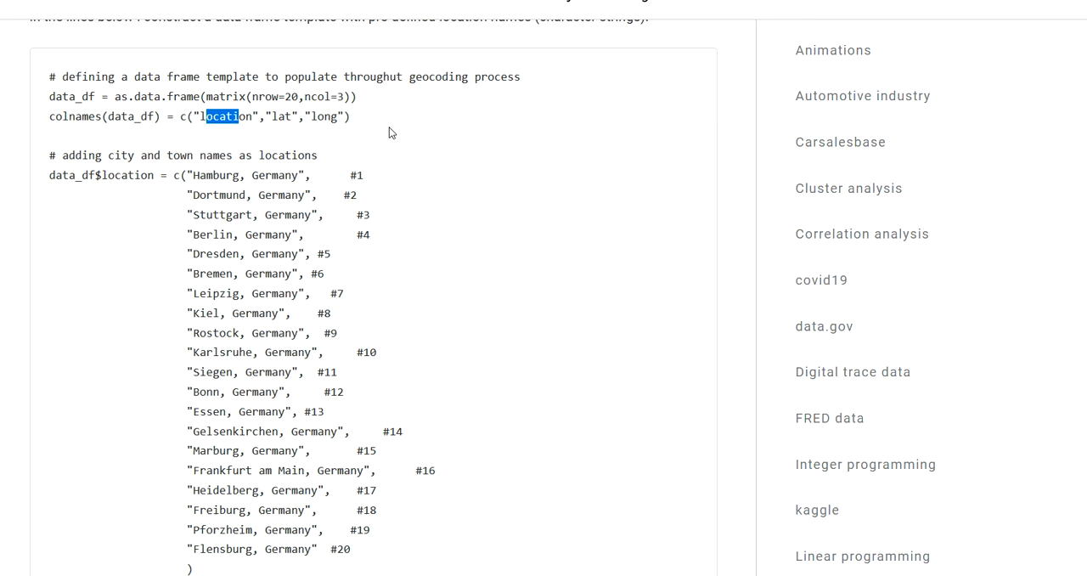
scroll(392, 132, "down", 1)
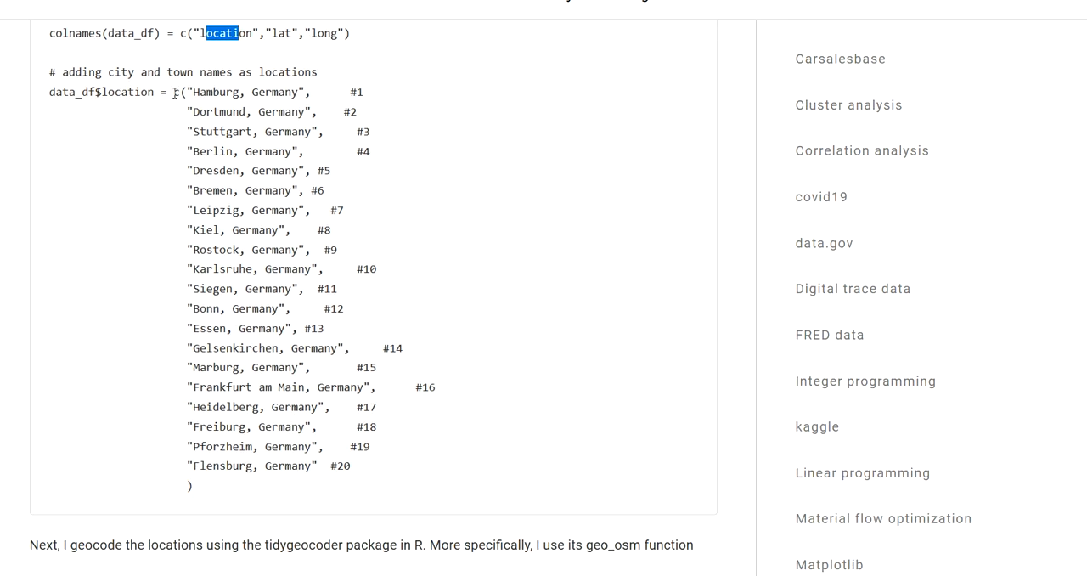
Highlight the list of German city names, then the run from Hamburg to Siegen.
left_click(196, 92)
left_click_drag(195, 91, 281, 515)
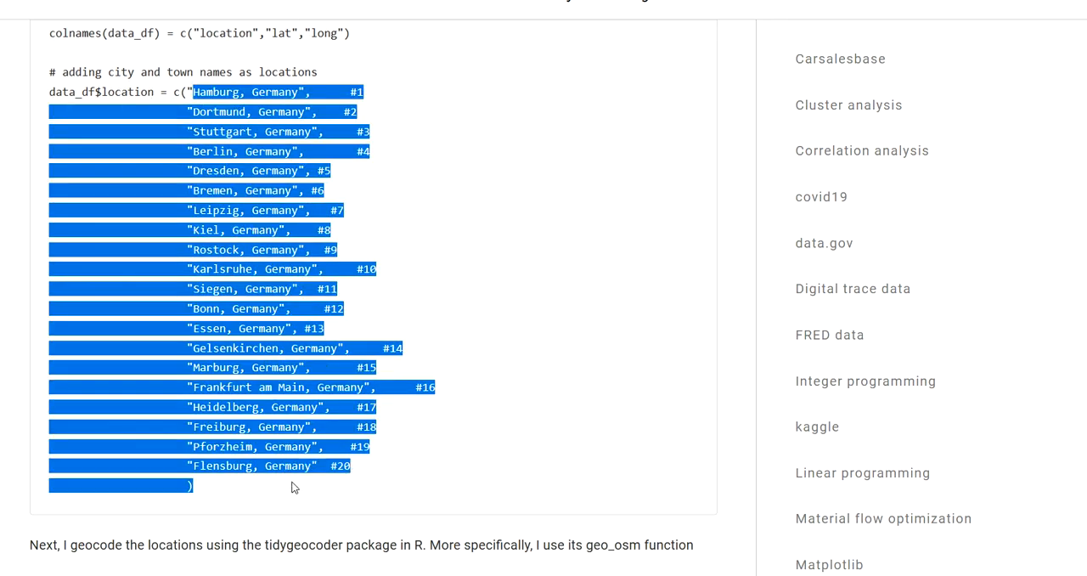
left_click(211, 112)
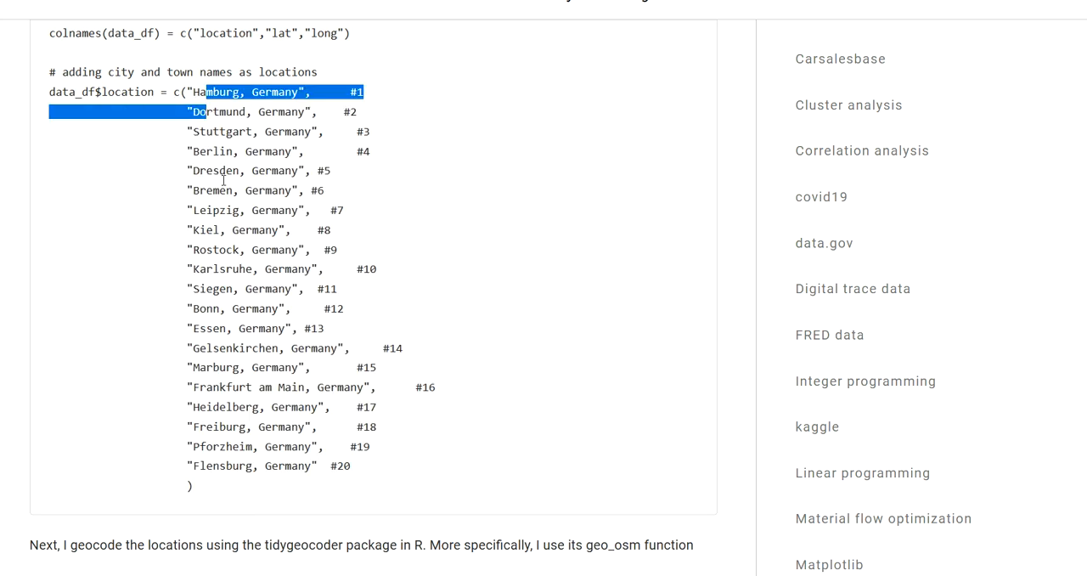
left_click_drag(195, 91, 204, 284)
left_click(248, 288)
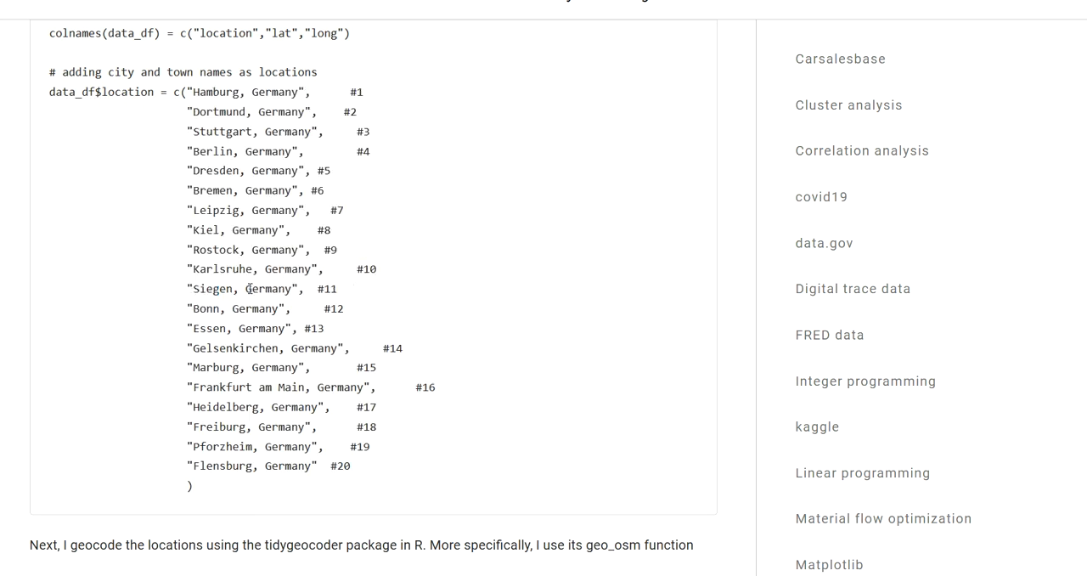
scroll(249, 289, "down", 4)
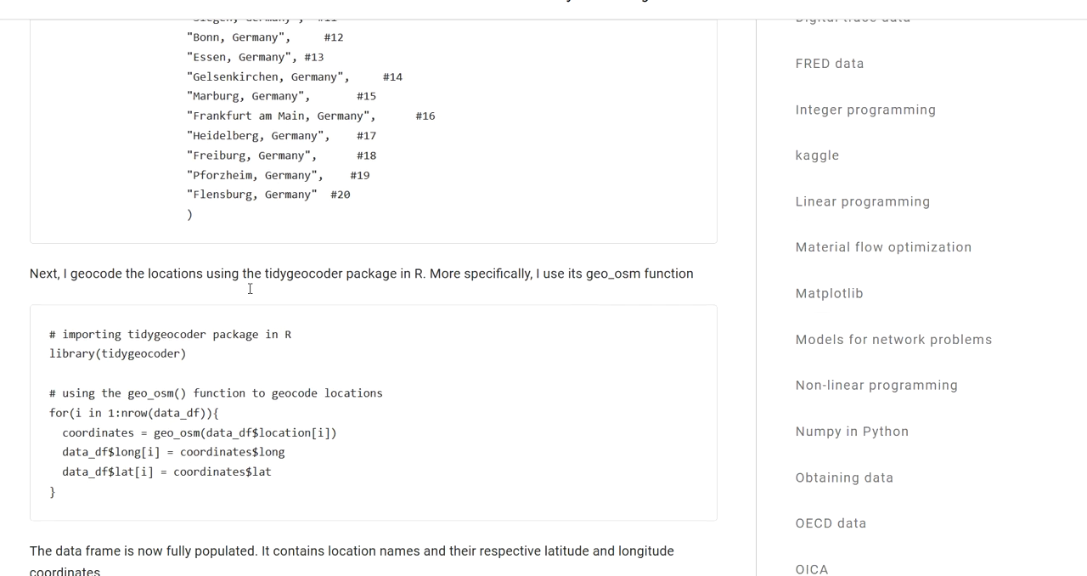
scroll(249, 289, "down", 2)
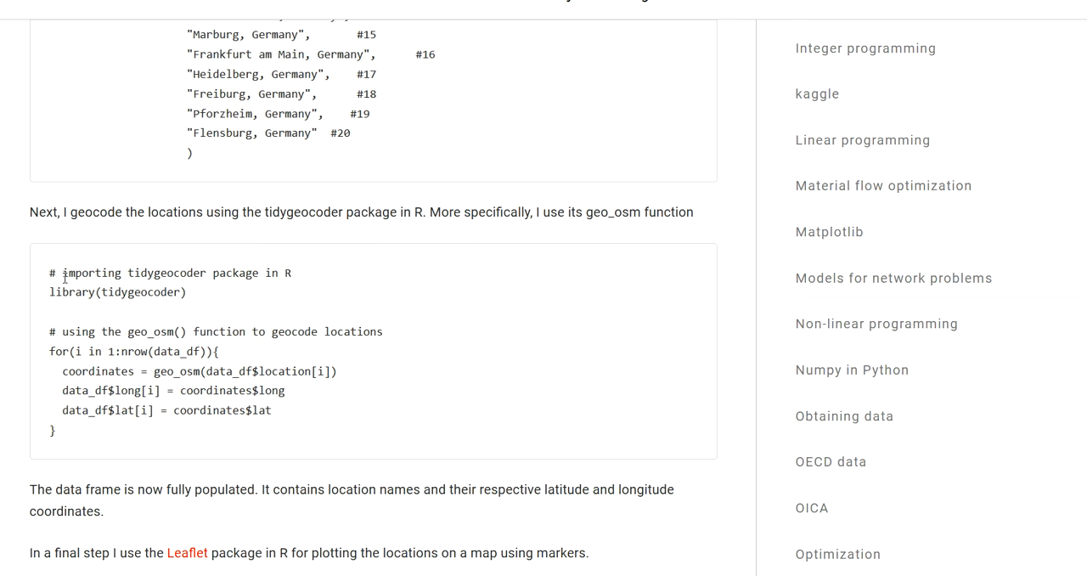
Highlight the geocoding block: library(tidygeocoder), the geo_osm function and the coordinate-filling loop.
left_click_drag(56, 272, 237, 443)
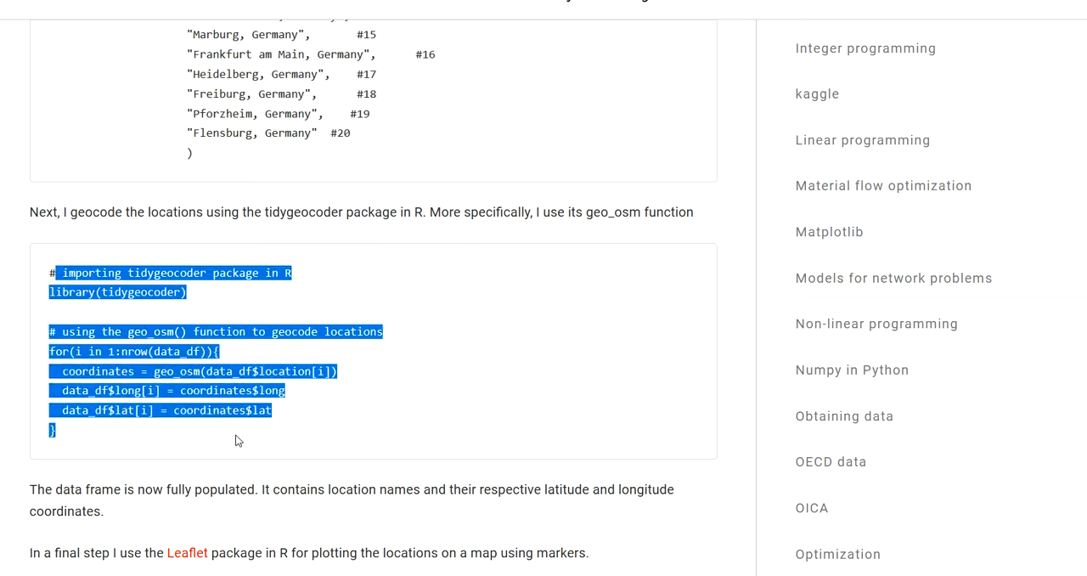
left_click(99, 292)
triple_click(98, 292)
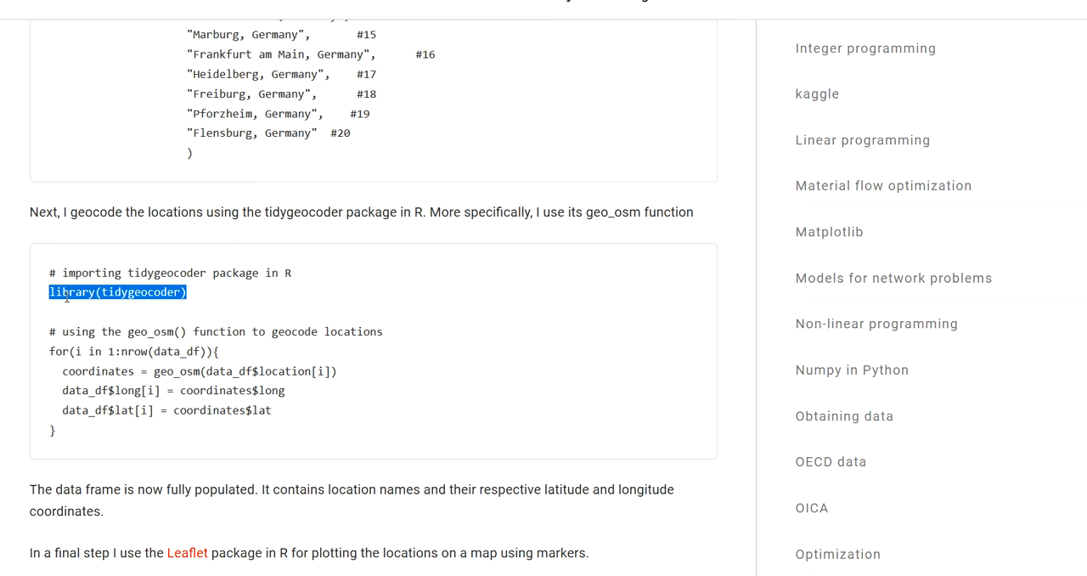
scroll(153, 293, "down", 2)
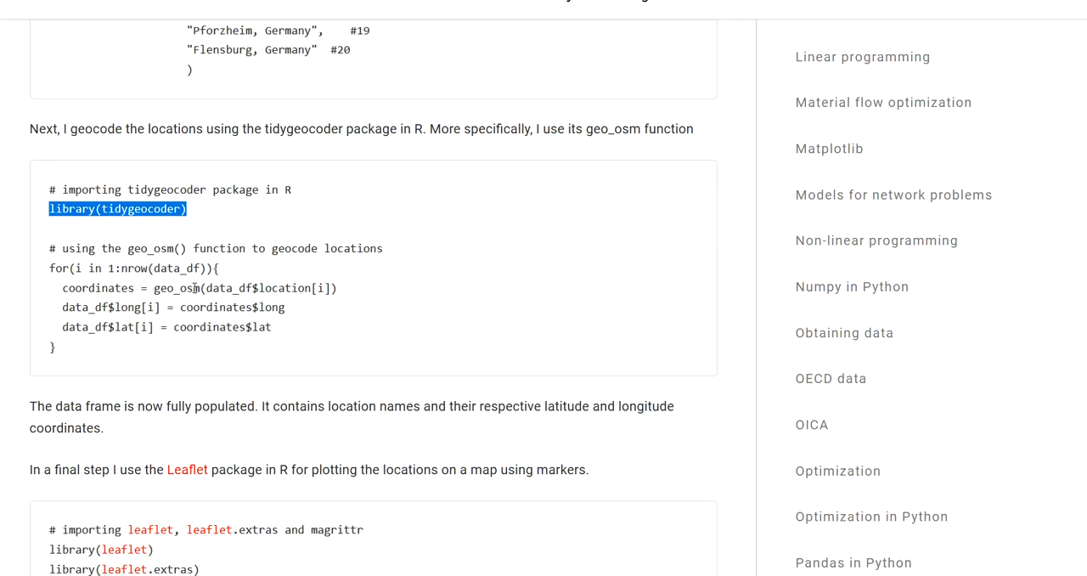
double_click(181, 288)
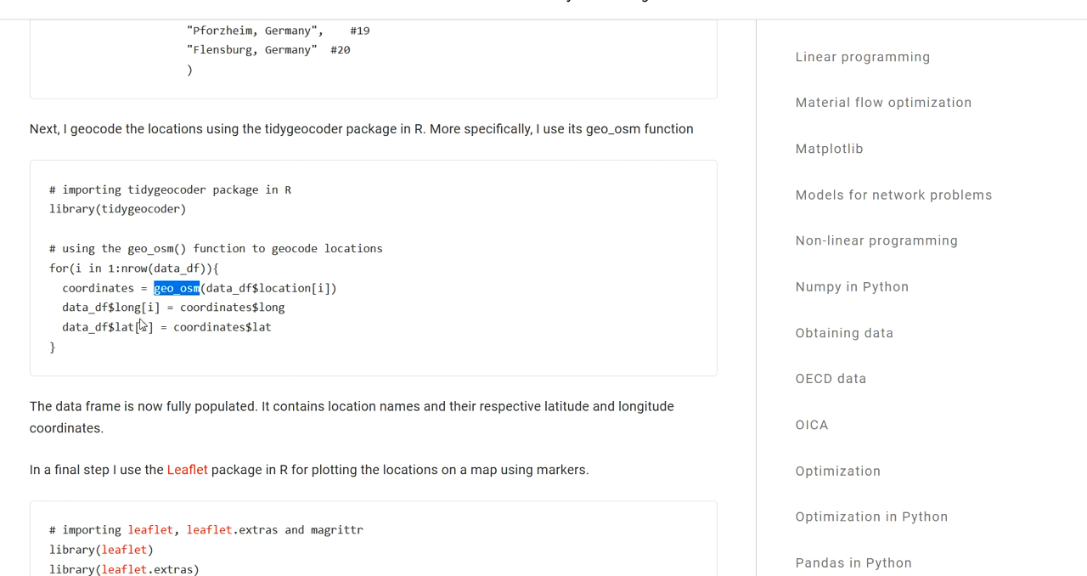
left_click_drag(56, 346, 62, 268)
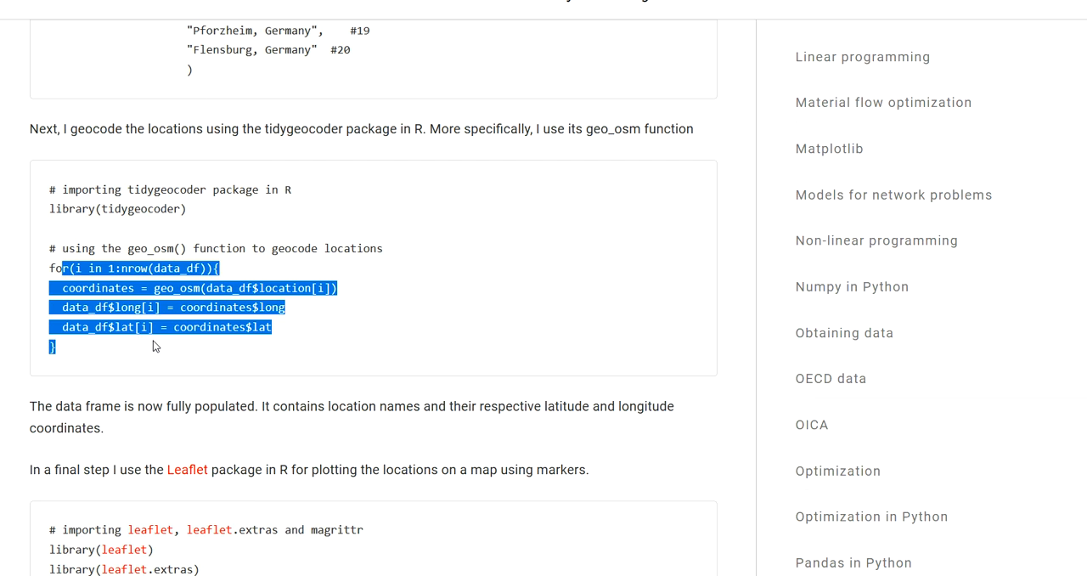
scroll(153, 340, "down", 3)
scroll(153, 341, "down", 3)
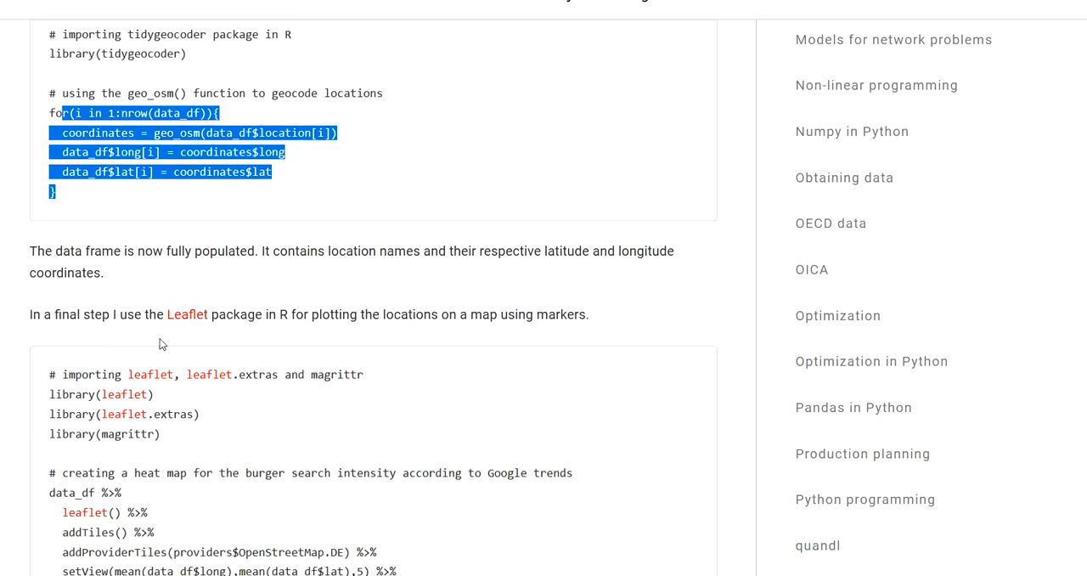
scroll(186, 339, "down", 2)
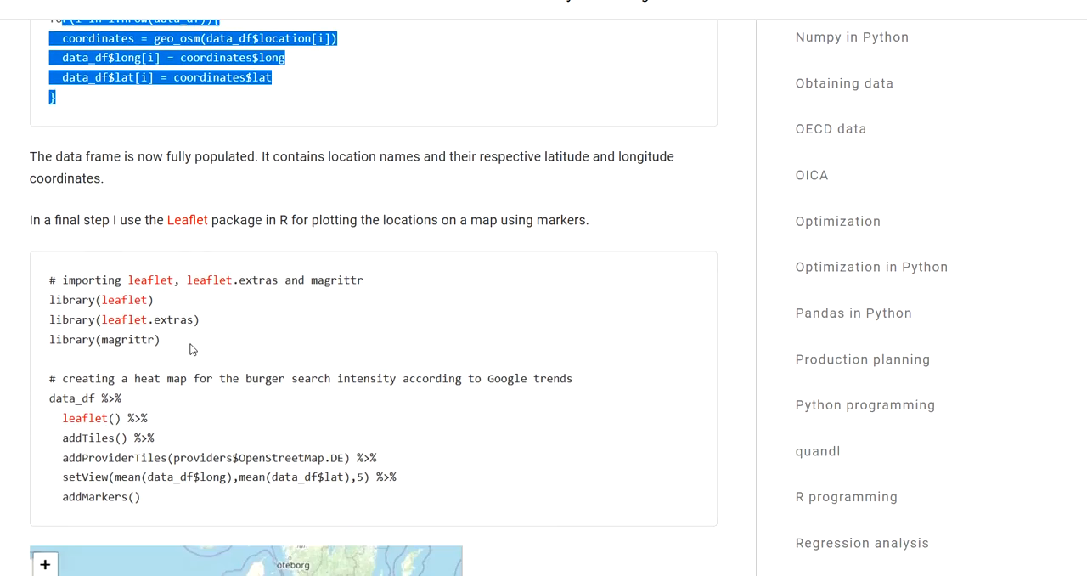
scroll(191, 349, "down", 1)
scroll(203, 361, "down", 2)
scroll(209, 367, "down", 1)
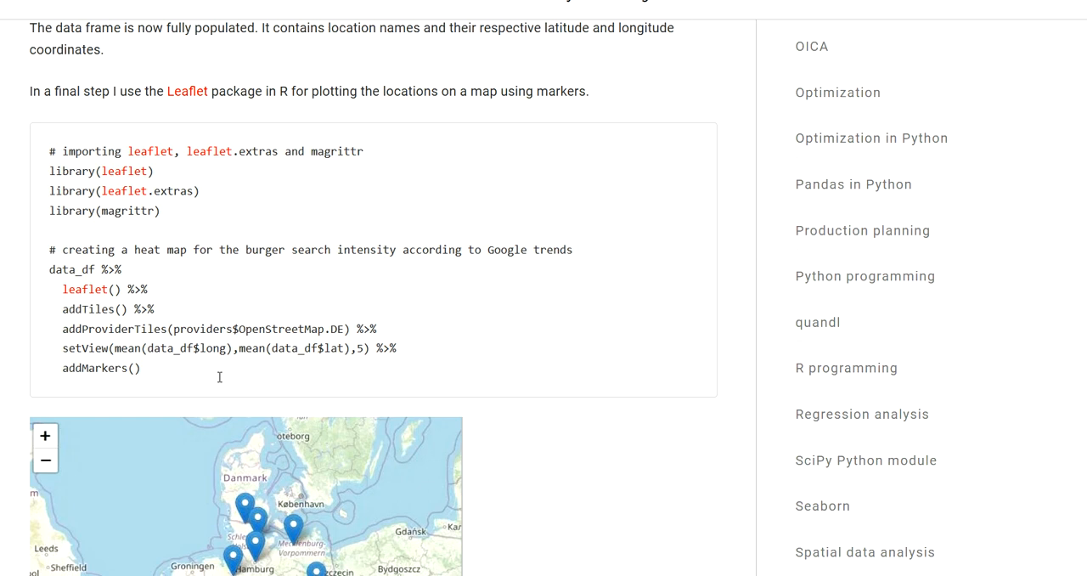
scroll(219, 377, "down", 3)
scroll(219, 377, "down", 1)
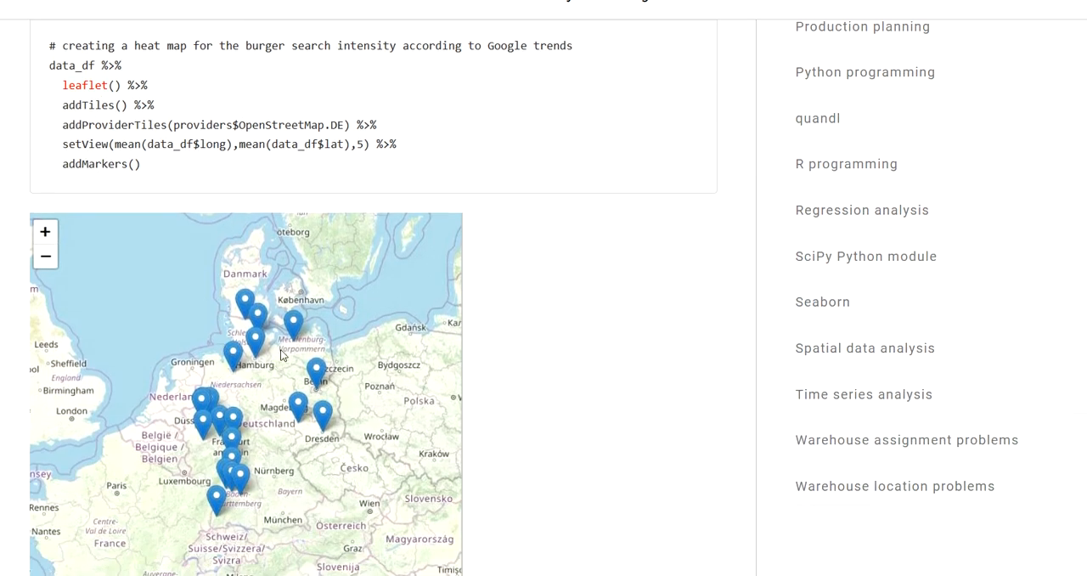
scroll(275, 367, "up", 3)
scroll(275, 366, "up", 1)
scroll(274, 366, "up", 1)
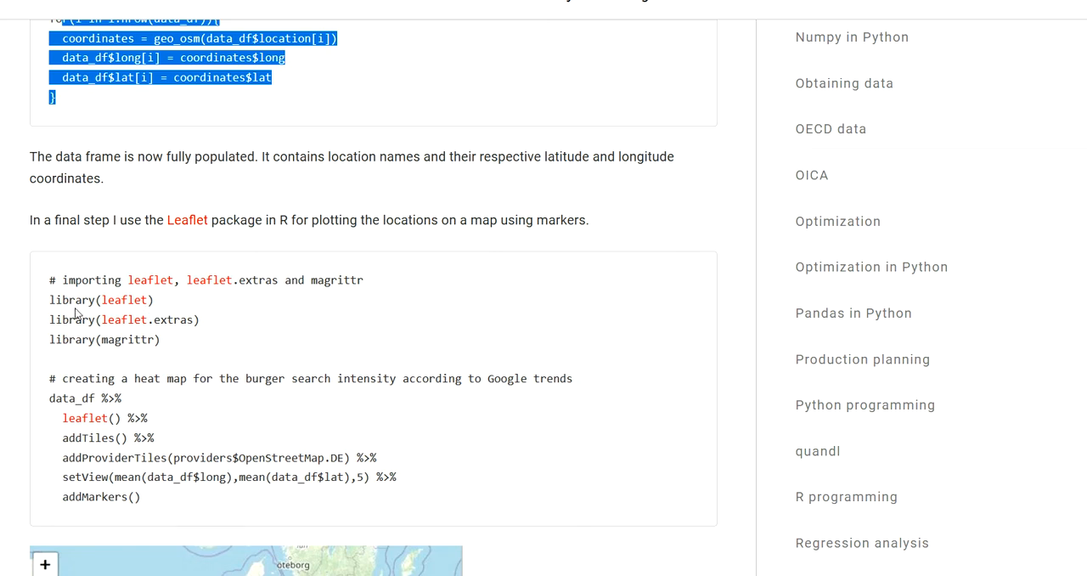
Highlight the leaflet library imports, then the map pipeline through addMarkers().
left_click_drag(56, 279, 232, 343)
left_click(232, 343)
scroll(327, 354, "down", 2)
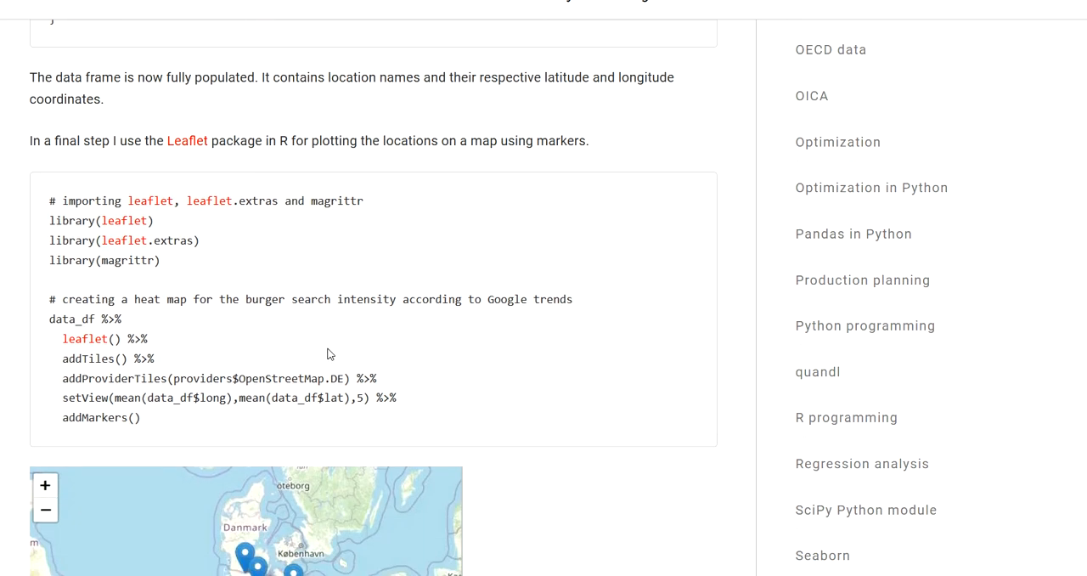
left_click_drag(50, 231, 358, 351)
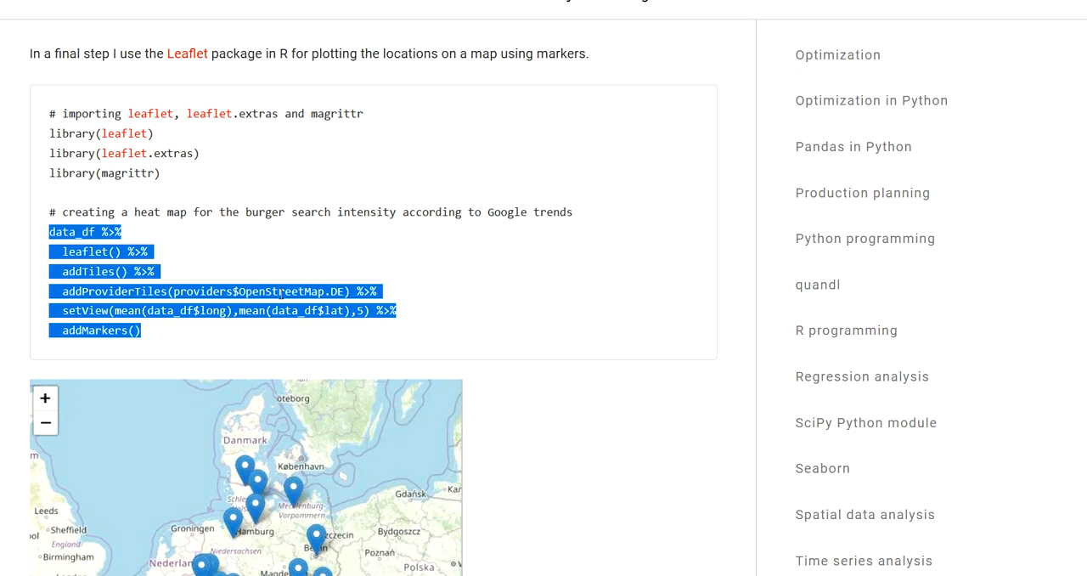
scroll(267, 289, "down", 4)
scroll(268, 289, "down", 4)
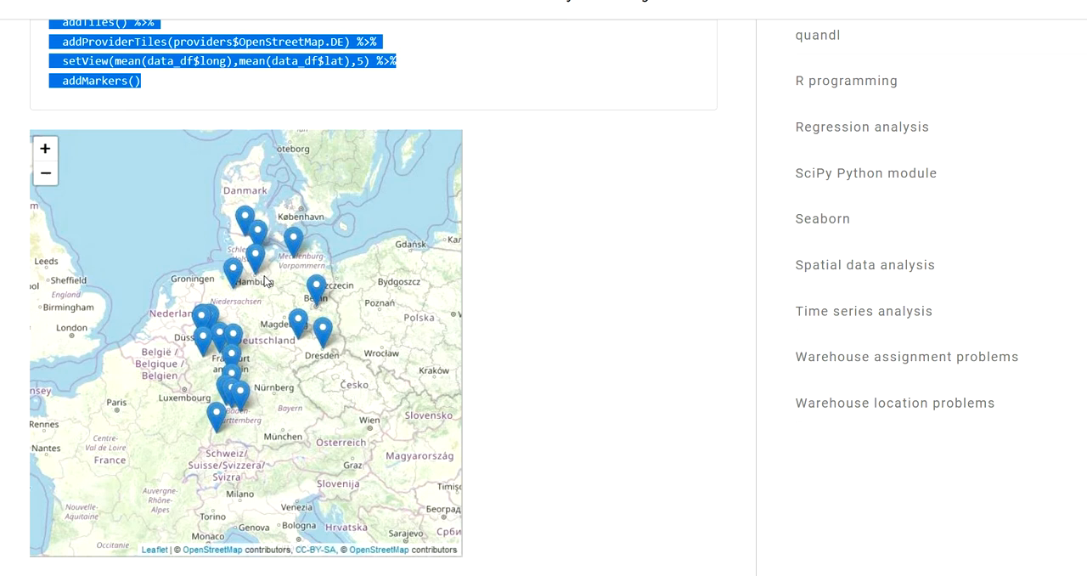